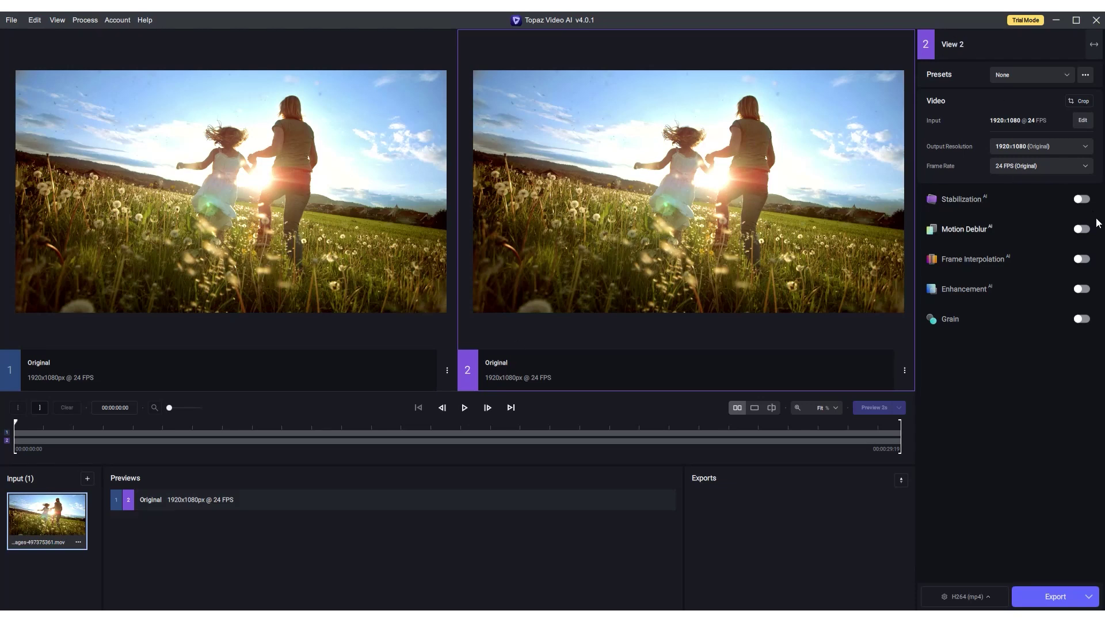
# Step: Enable Full-Frame stabilization with rolling shutter and jittery motion correction
pyautogui.click(1082, 199)
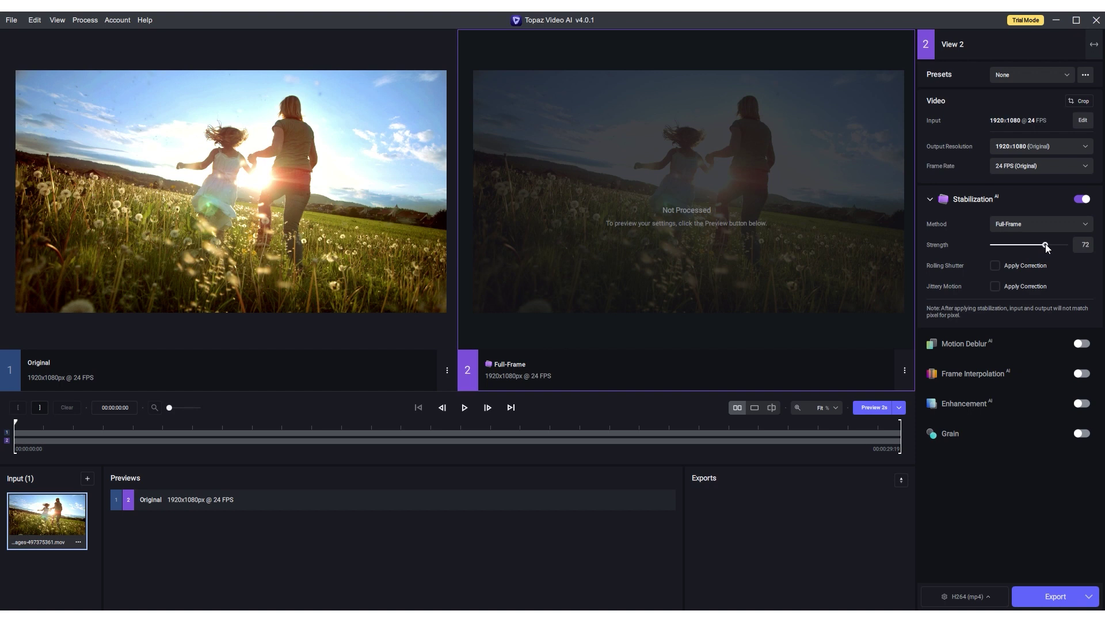
pyautogui.click(1086, 225)
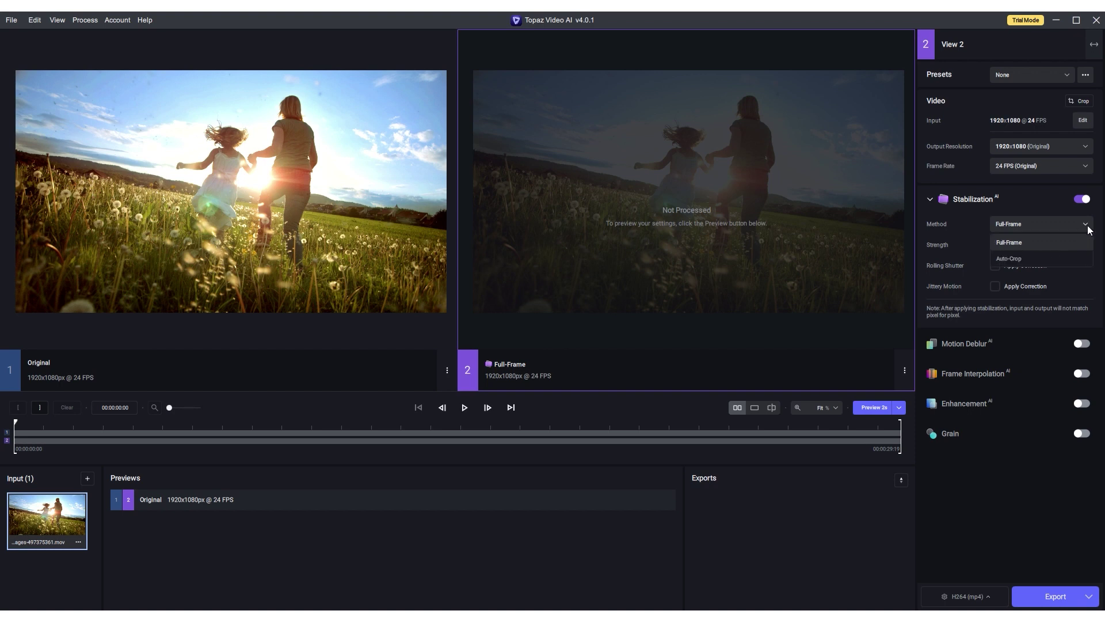
pyautogui.click(1089, 229)
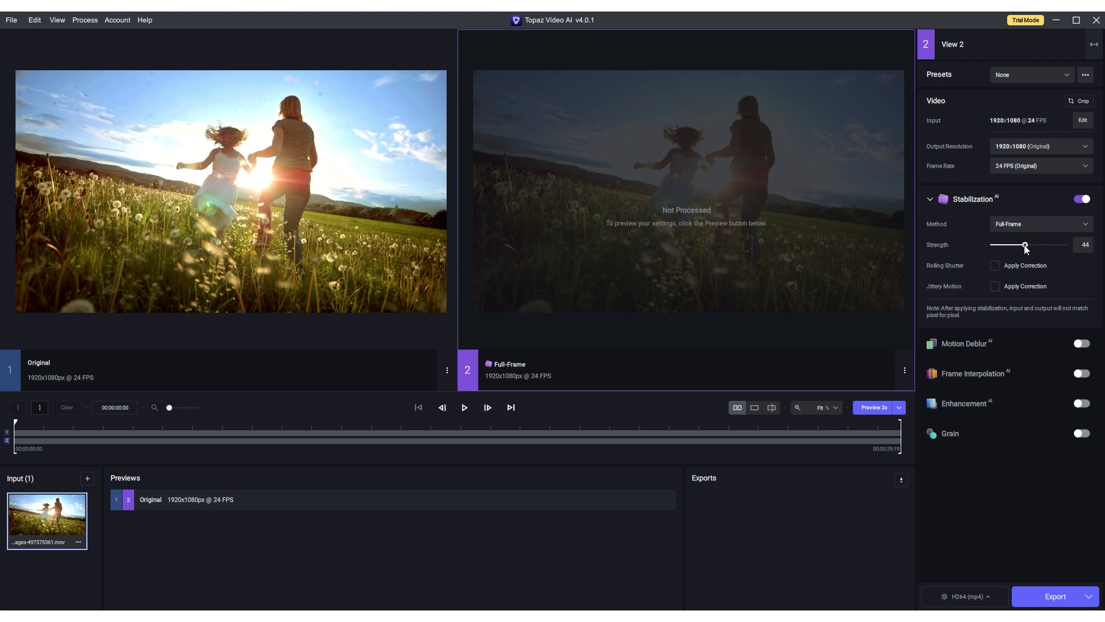
pyautogui.click(995, 286)
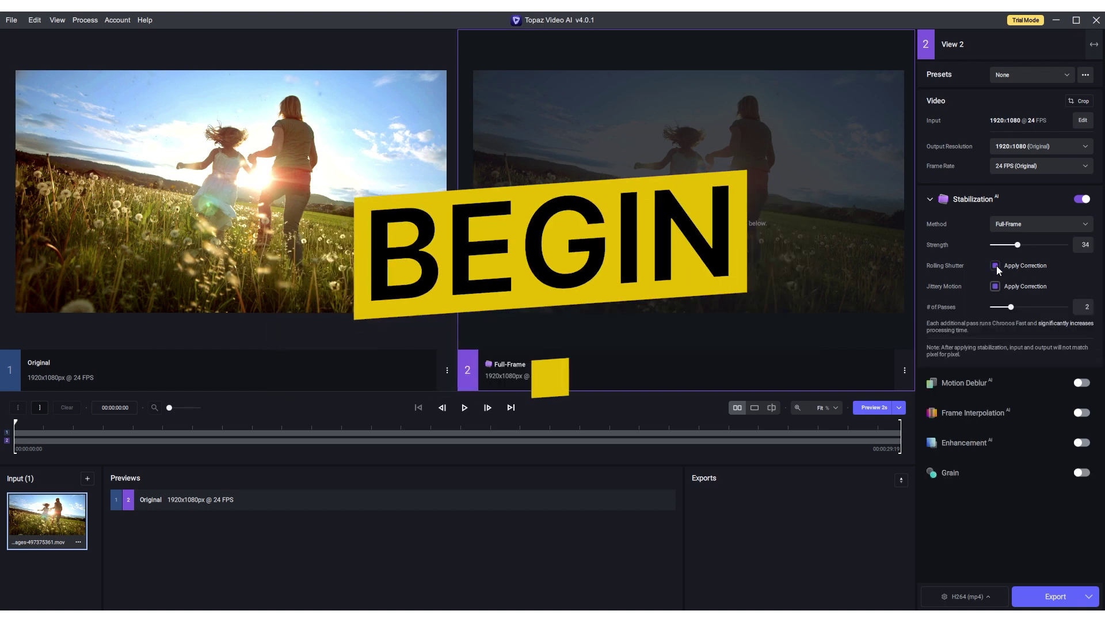
pyautogui.click(996, 267)
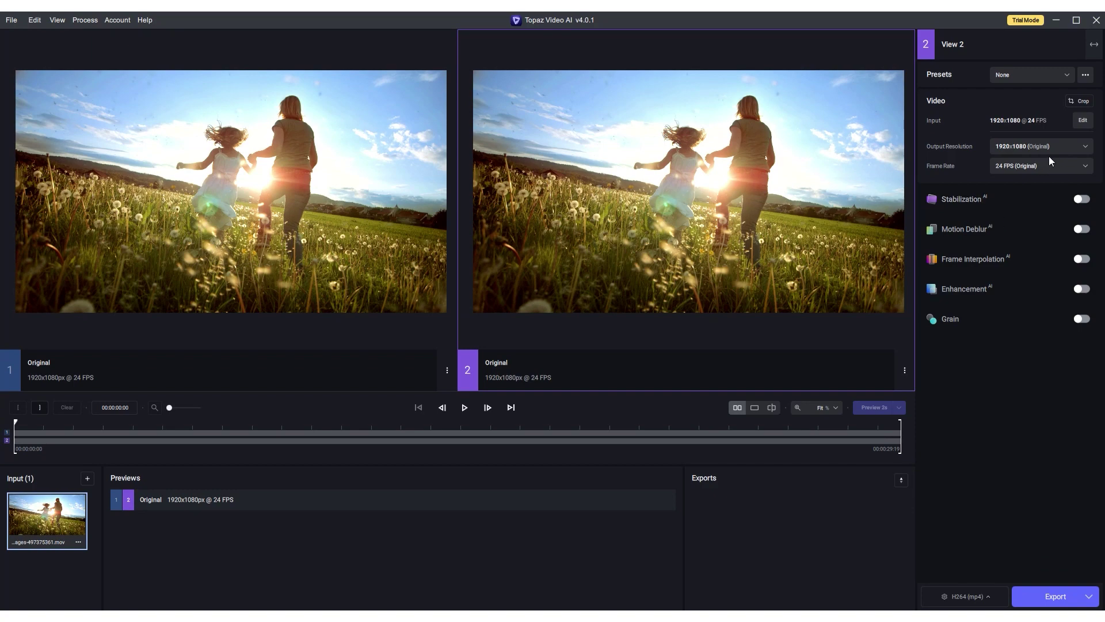
# Step: Keep the original 1920x1080 output resolution and 24 FPS, and check input rotation choices
pyautogui.click(1083, 150)
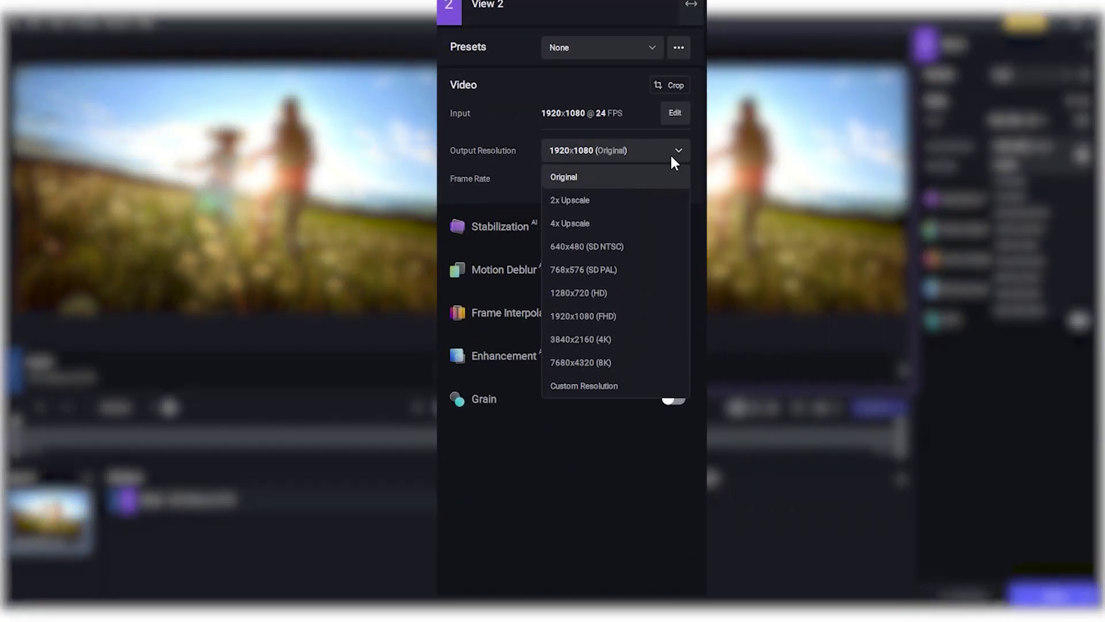
pyautogui.click(665, 150)
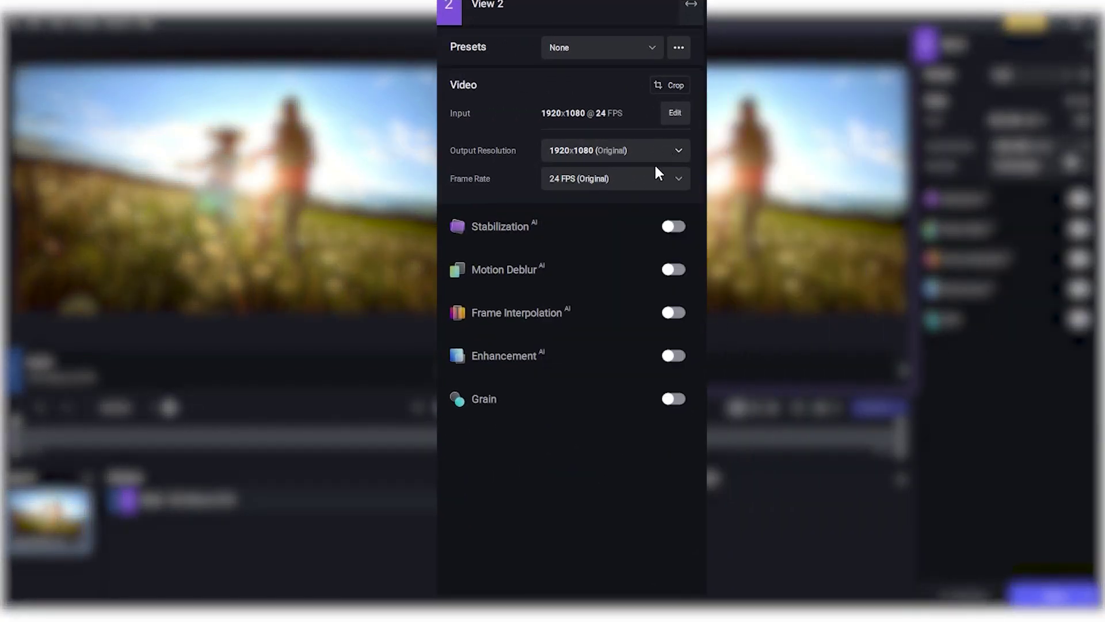
pyautogui.click(666, 182)
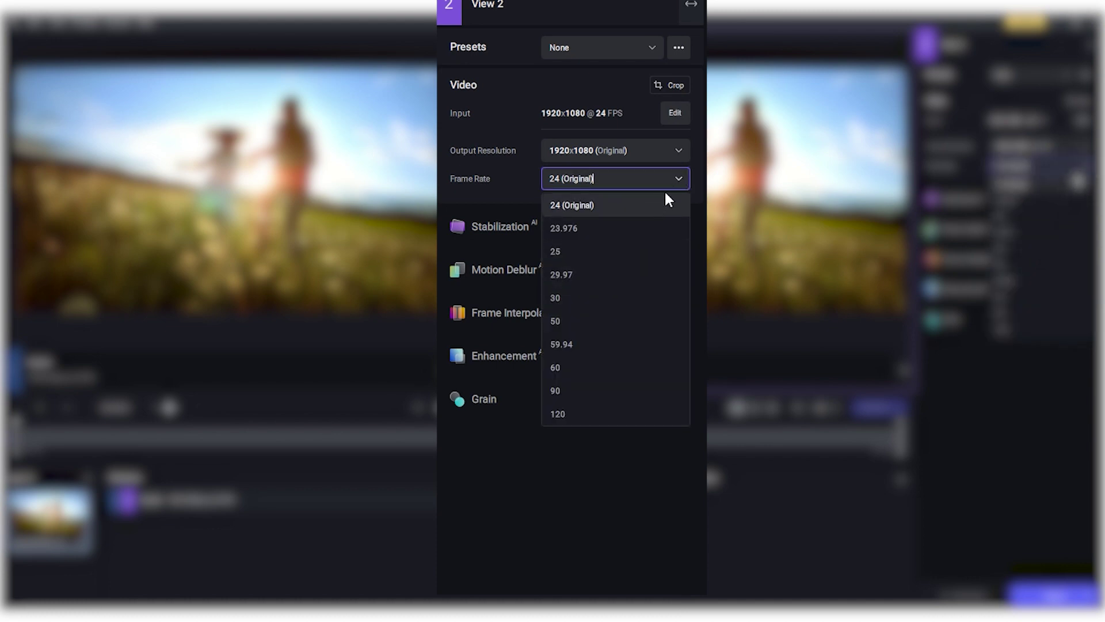
pyautogui.click(669, 184)
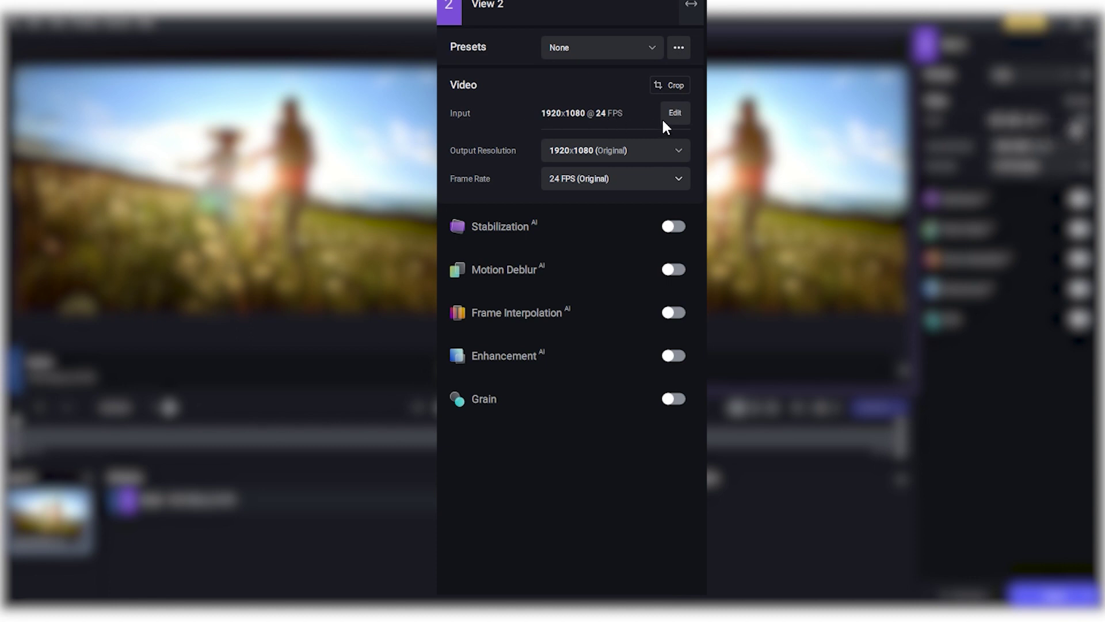
pyautogui.click(677, 115)
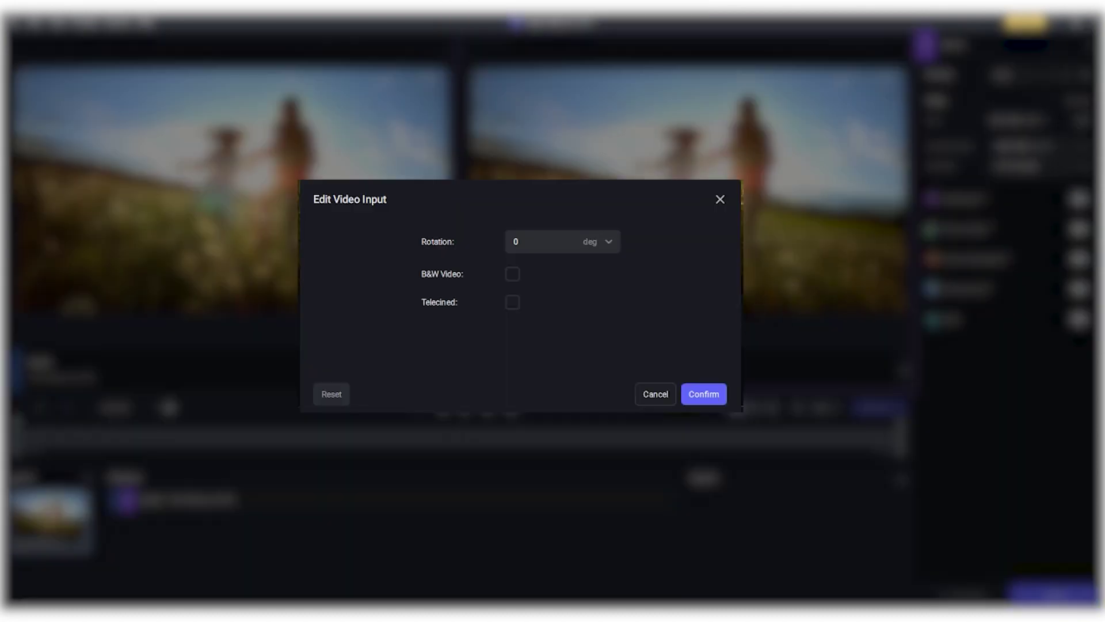
pyautogui.click(612, 239)
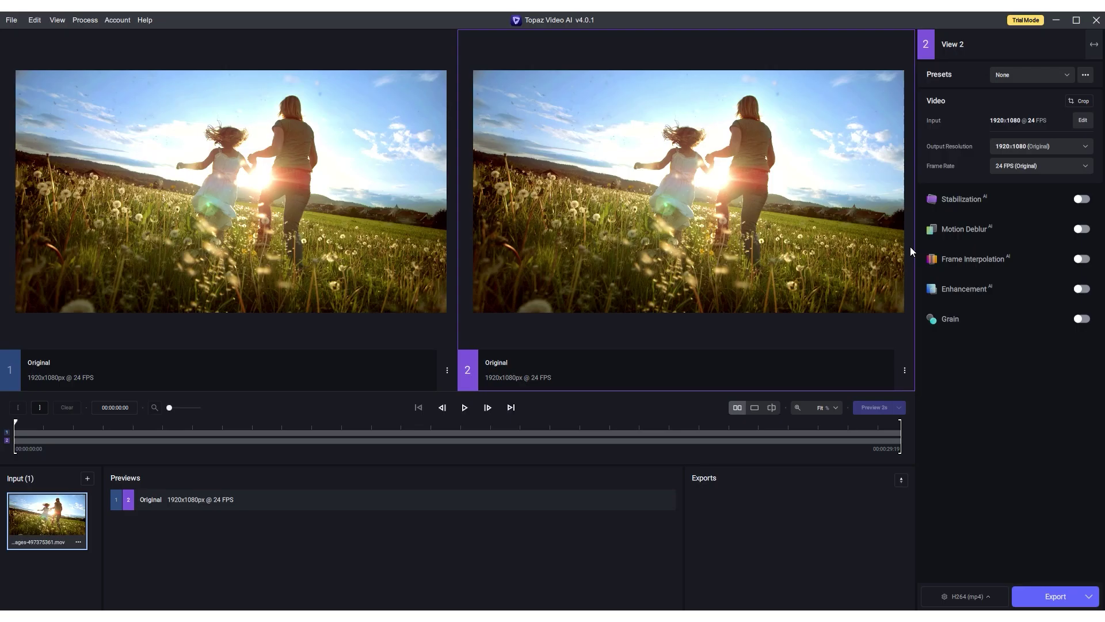
# Step: Toggle stabilization, motion deblur, frame interpolation and enhancement on, then back off
pyautogui.click(1085, 199)
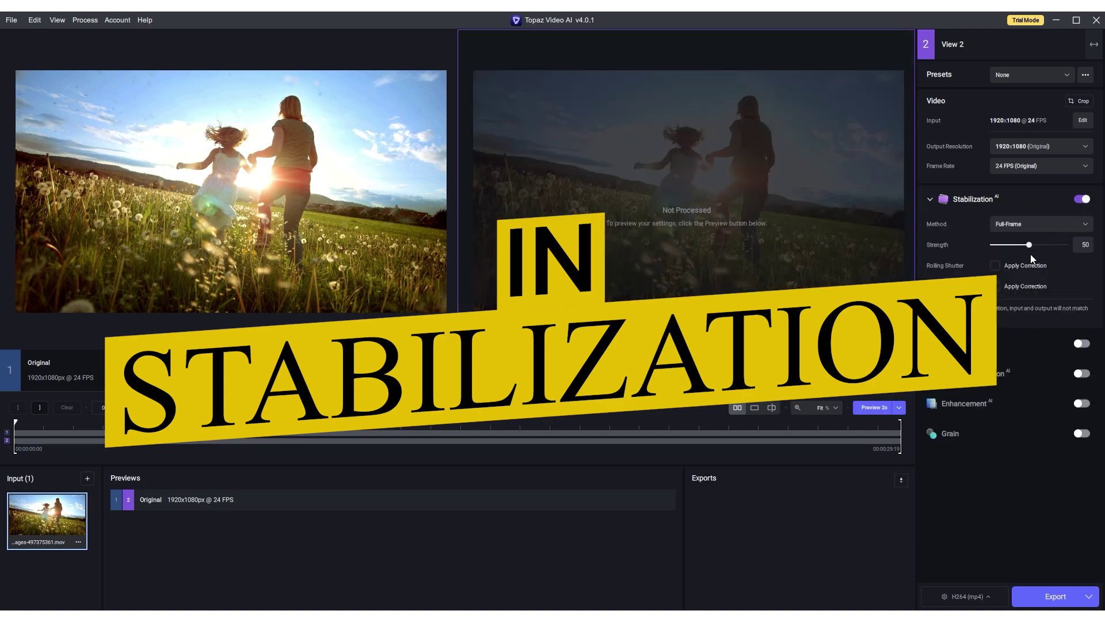
pyautogui.click(1082, 201)
pyautogui.click(1081, 231)
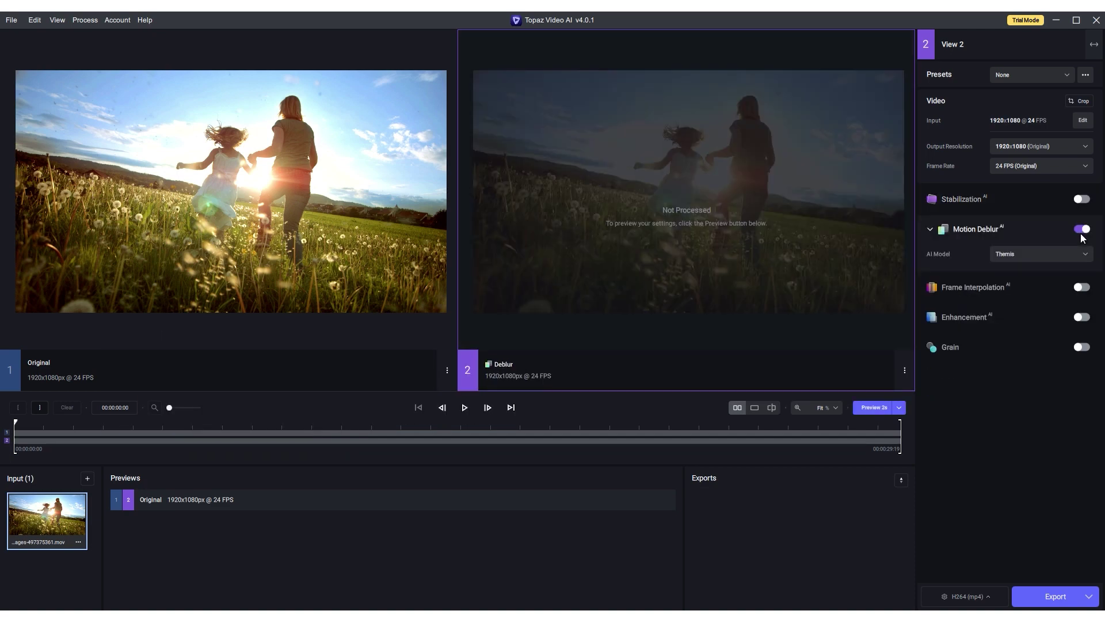
pyautogui.click(1082, 230)
pyautogui.click(1081, 259)
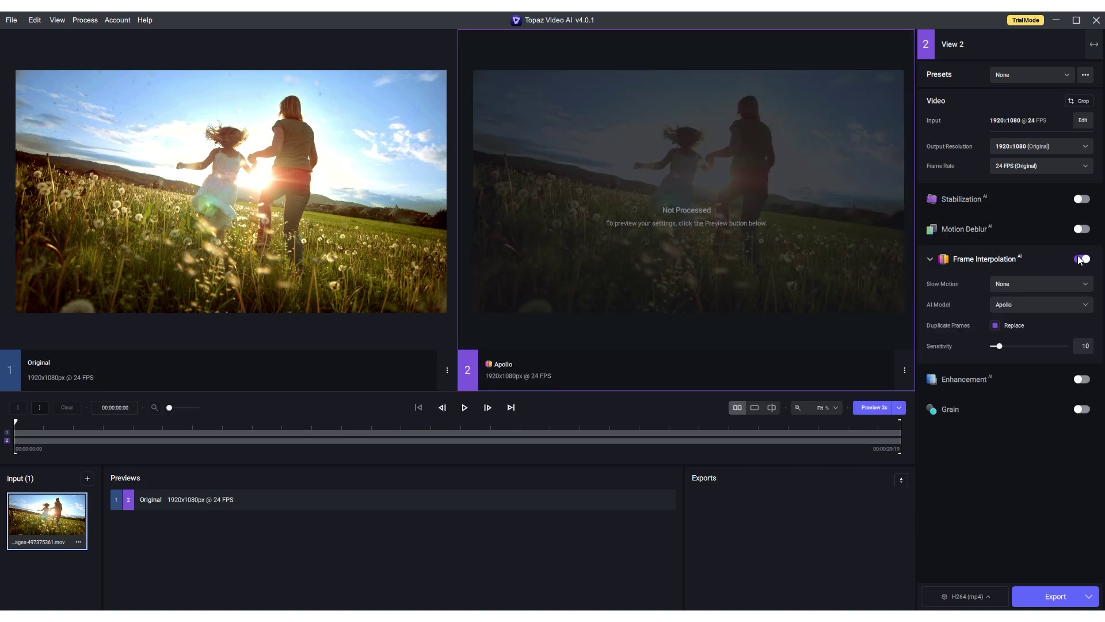
pyautogui.click(1081, 259)
pyautogui.click(1079, 290)
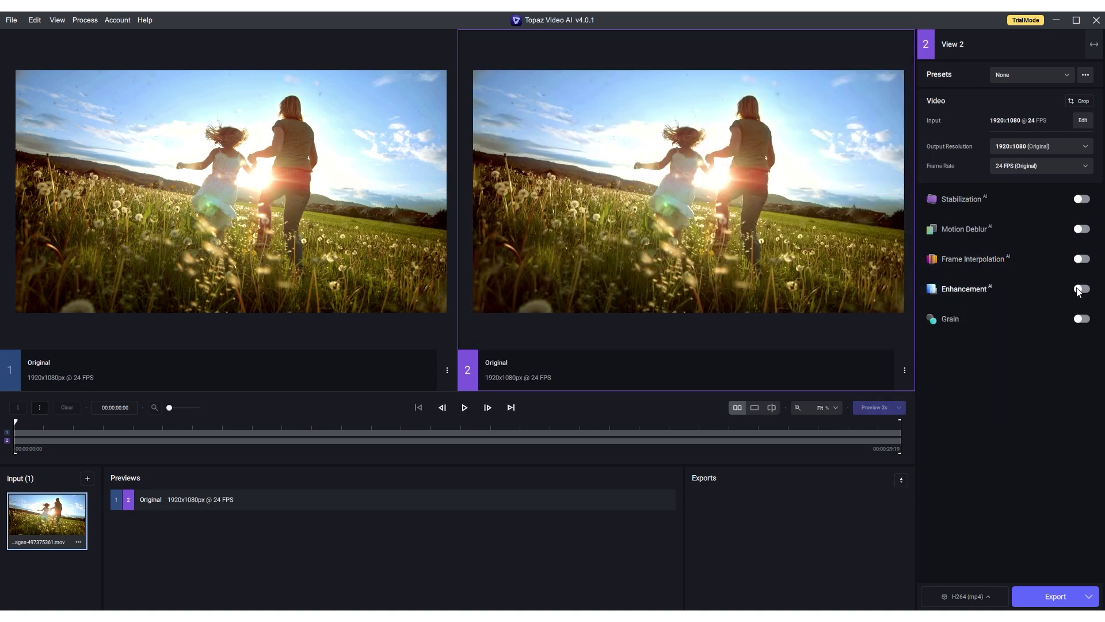
pyautogui.click(1079, 290)
# Step: Turn grain on and off, keep Progressive video type, and leave enhancement off
pyautogui.click(1082, 319)
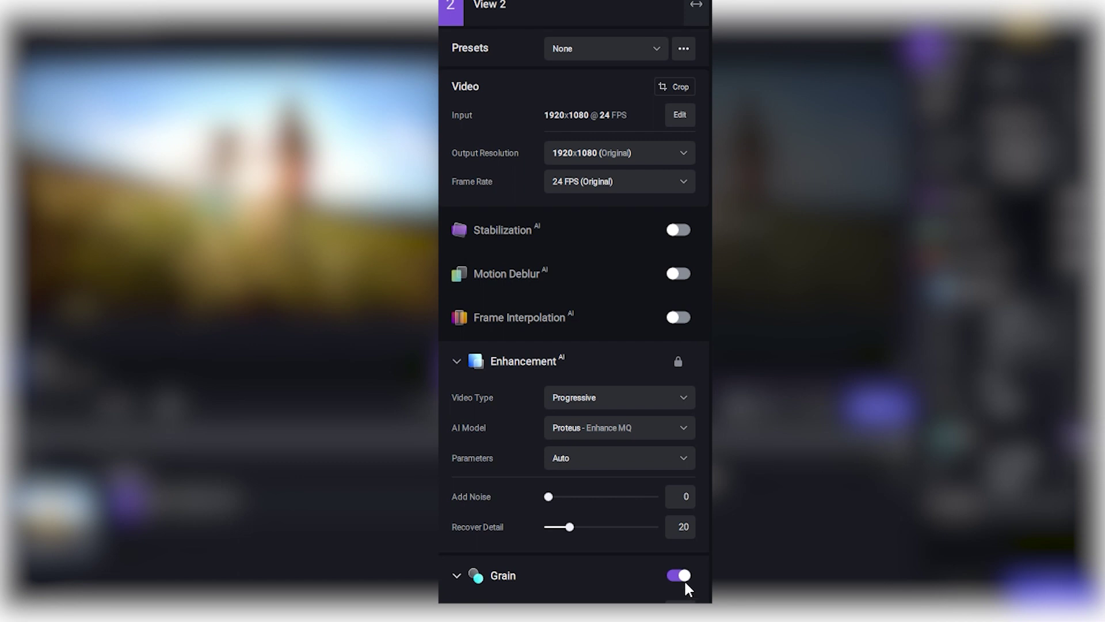
pyautogui.click(684, 576)
pyautogui.click(679, 362)
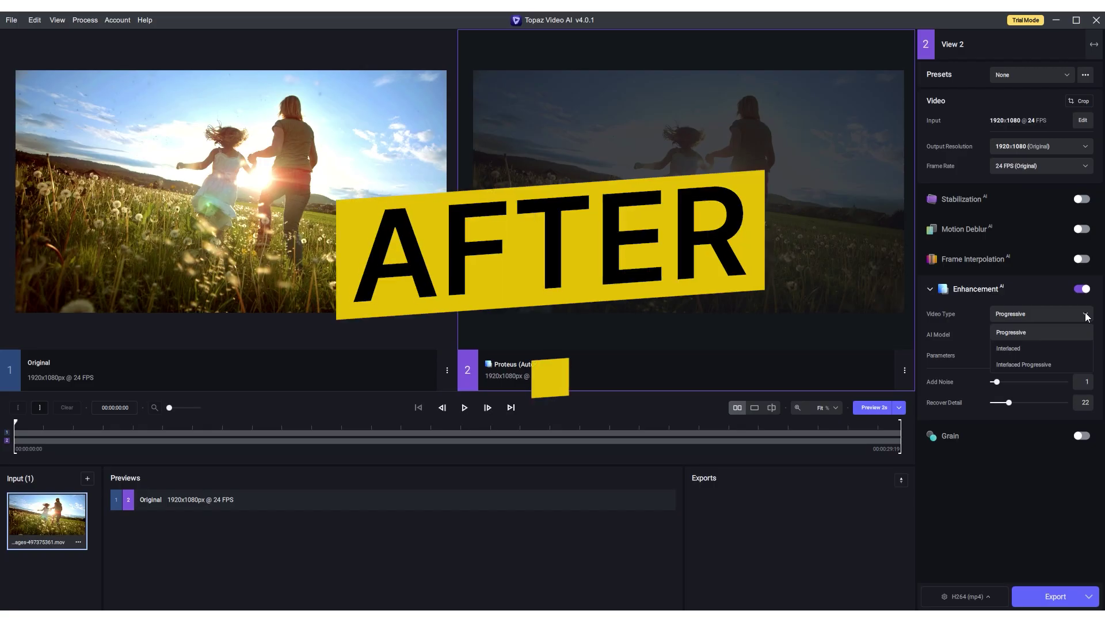
pyautogui.click(1087, 317)
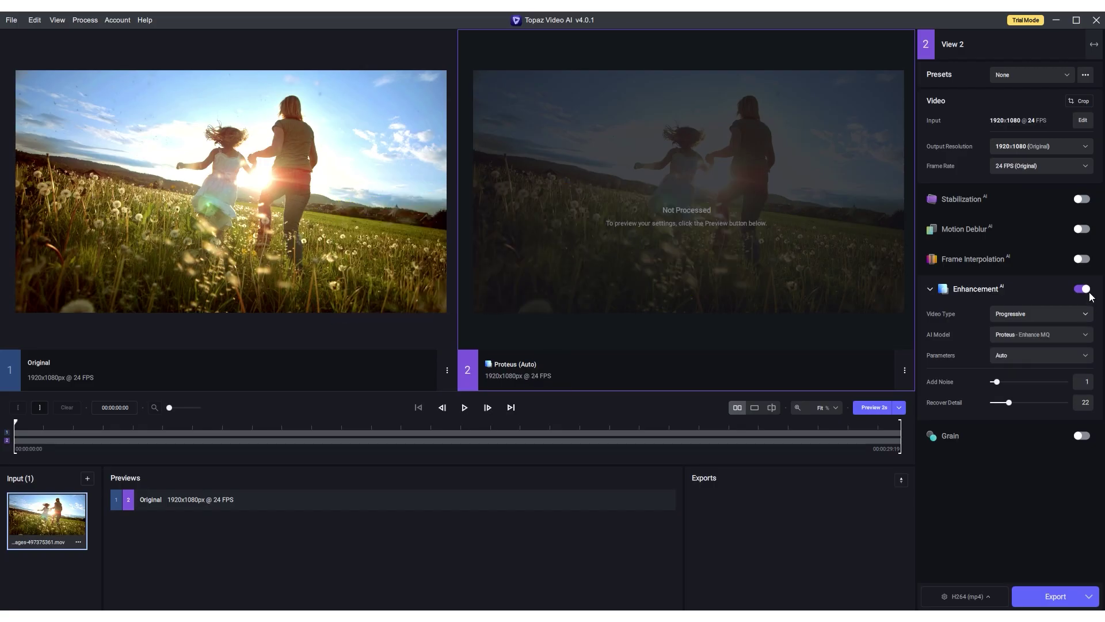
pyautogui.click(1082, 289)
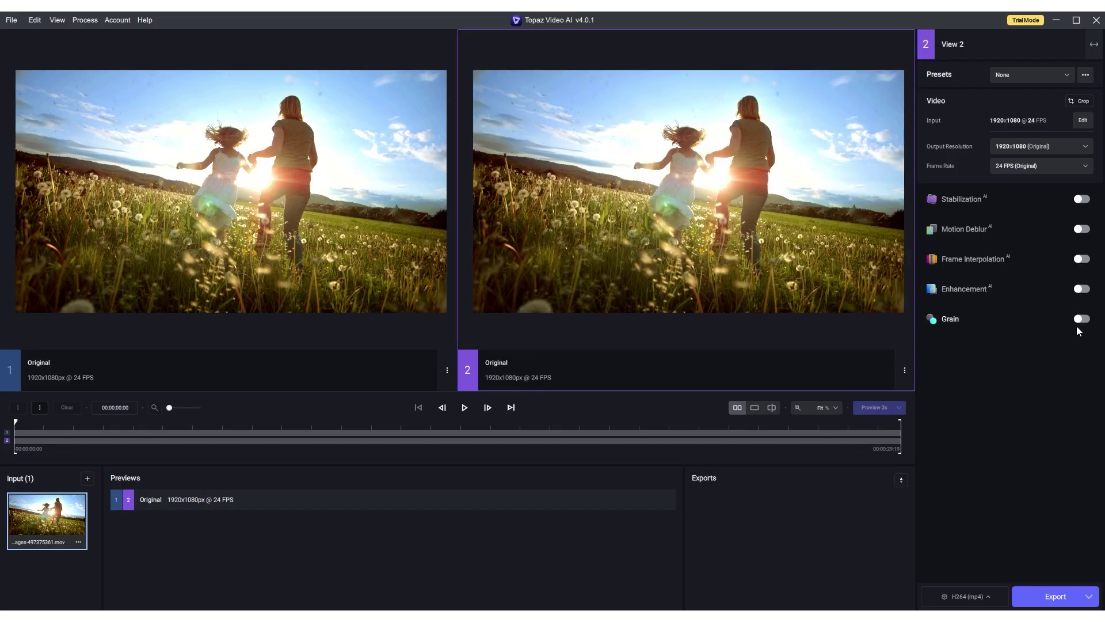
# Step: Queue the meadow clip's H264 mp4 export job
pyautogui.click(1088, 600)
pyautogui.click(1037, 585)
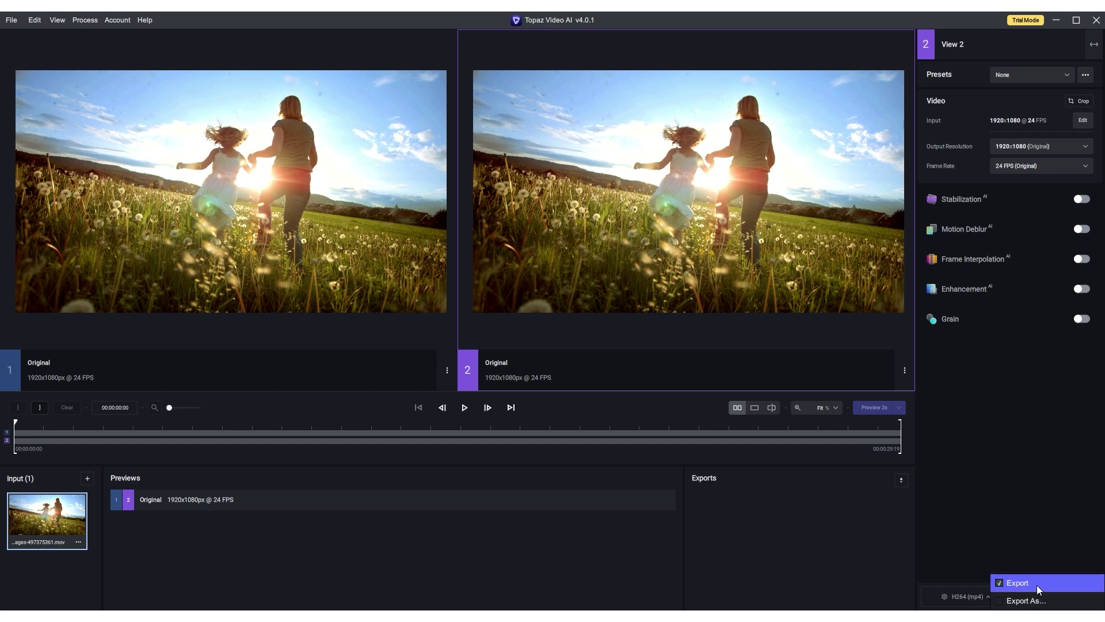
pyautogui.click(1053, 594)
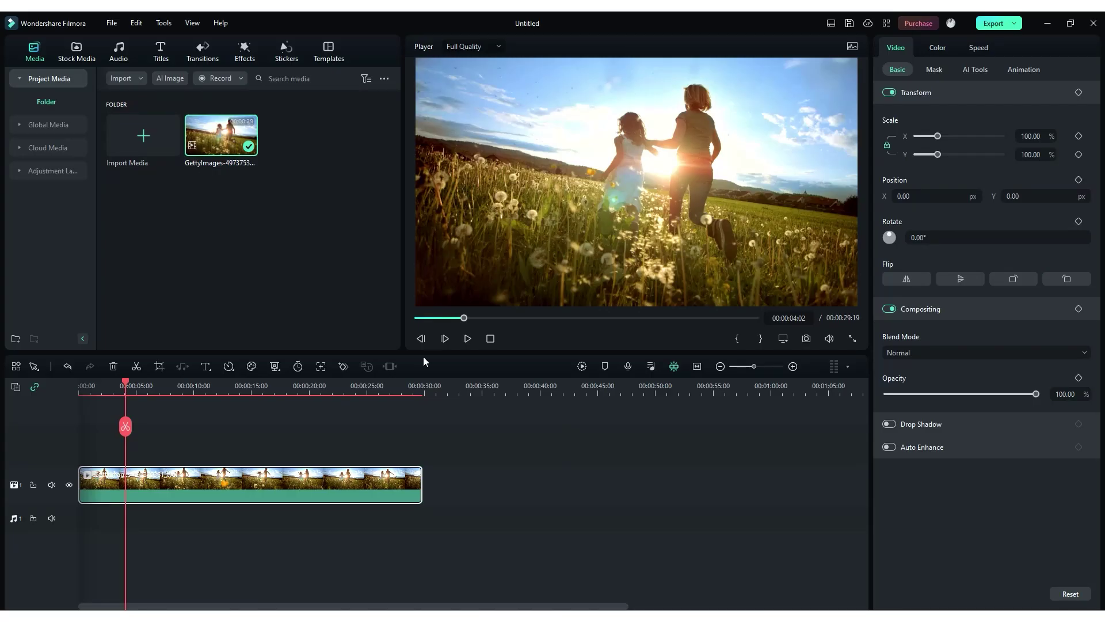
# Step: Split the meadow clip at the 00:00:04:02 playhead position
pyautogui.click(138, 372)
# Step: Split the clip again at about 00:00:06:09
pyautogui.scroll(2, 273, 410)
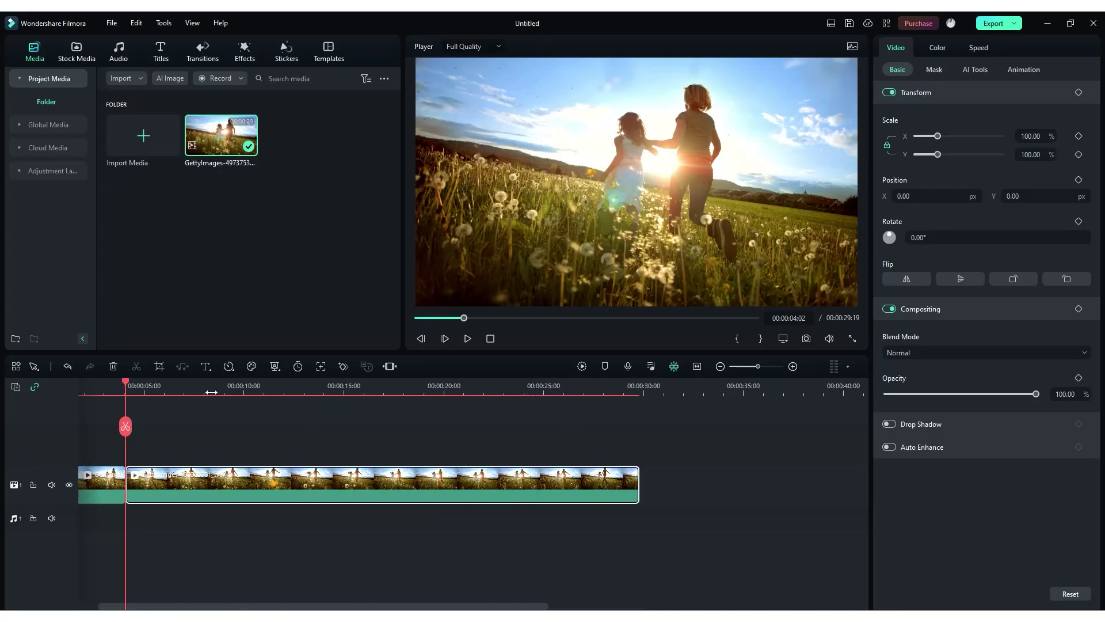
pyautogui.moveTo(127, 385); pyautogui.dragTo(221, 384)
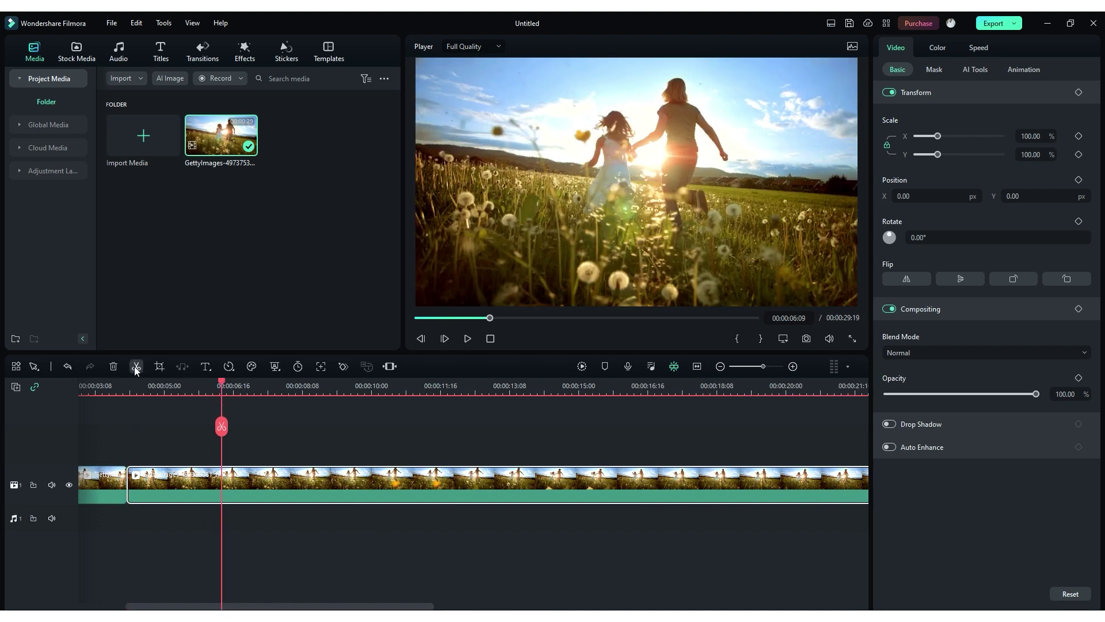
pyautogui.click(136, 366)
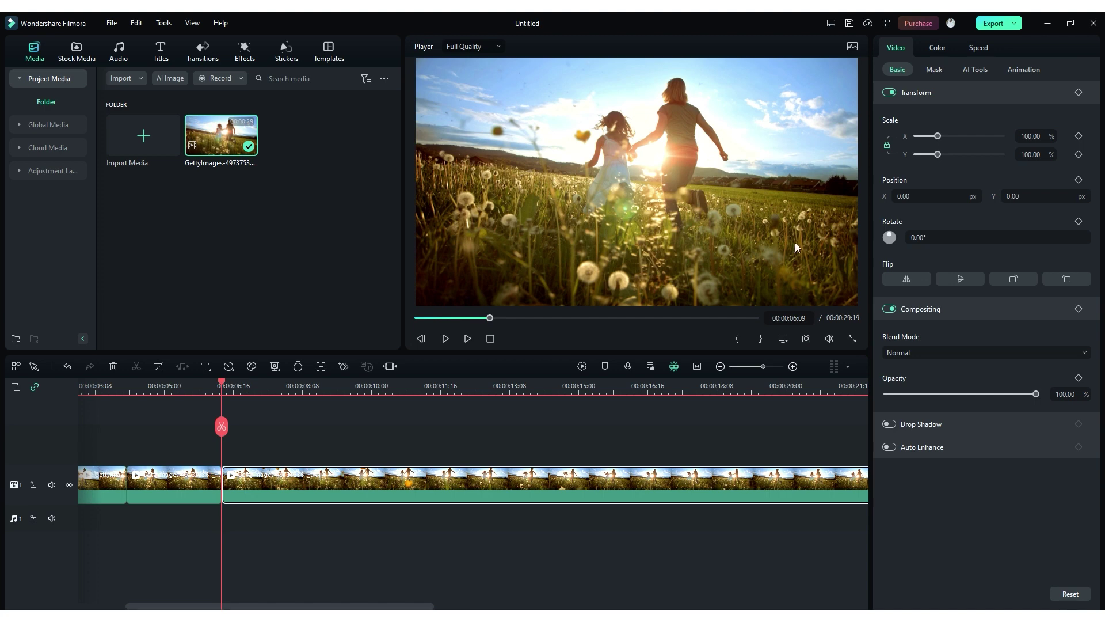
# Step: Fit the tracking box over both running figures, then play from a later point
pyautogui.moveTo(632, 193); pyautogui.dragTo(634, 104)
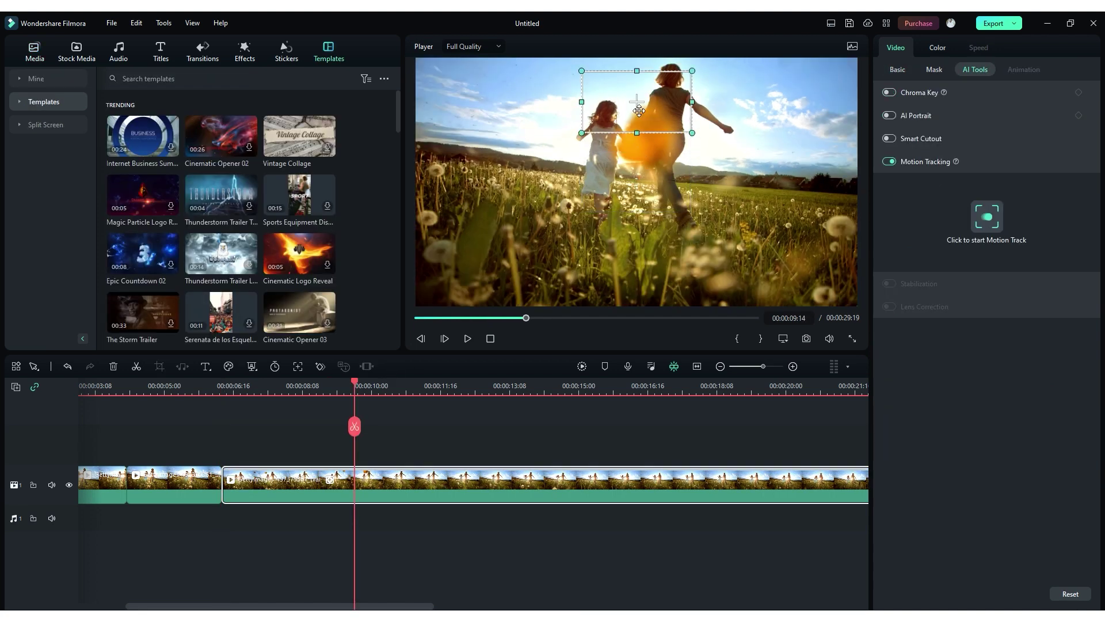
pyautogui.moveTo(686, 134); pyautogui.dragTo(669, 137)
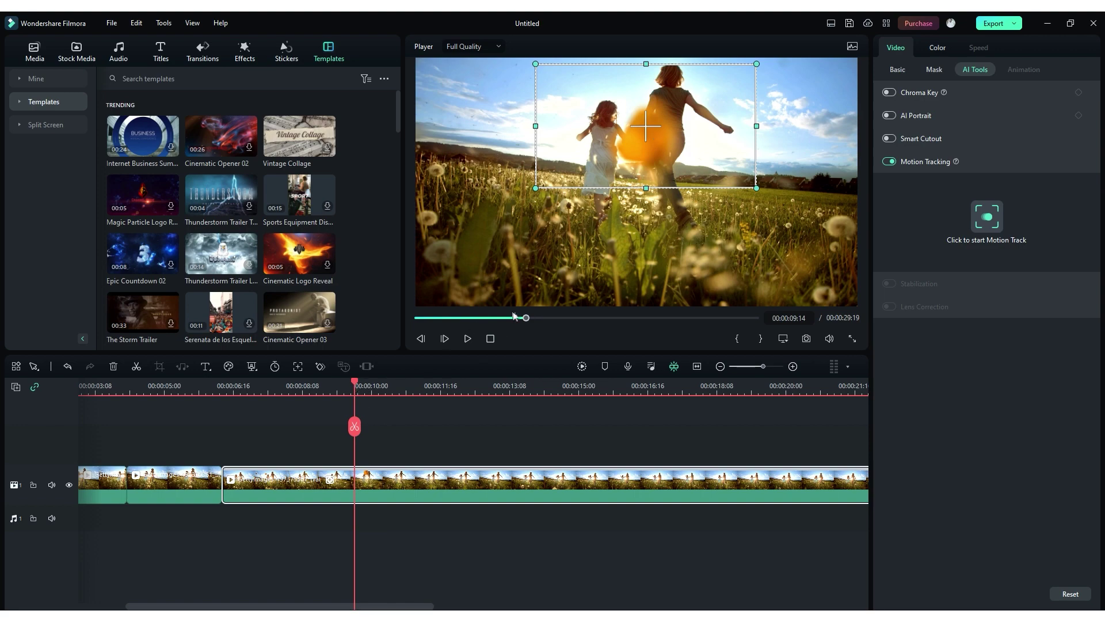
pyautogui.moveTo(377, 387); pyautogui.dragTo(586, 398)
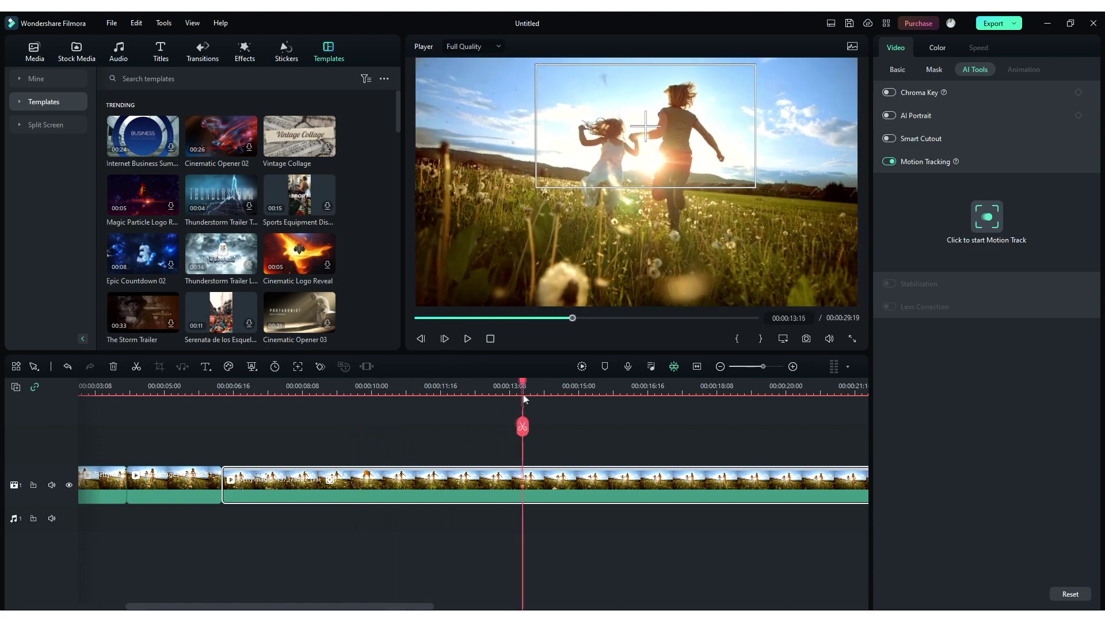
pyautogui.press('space')
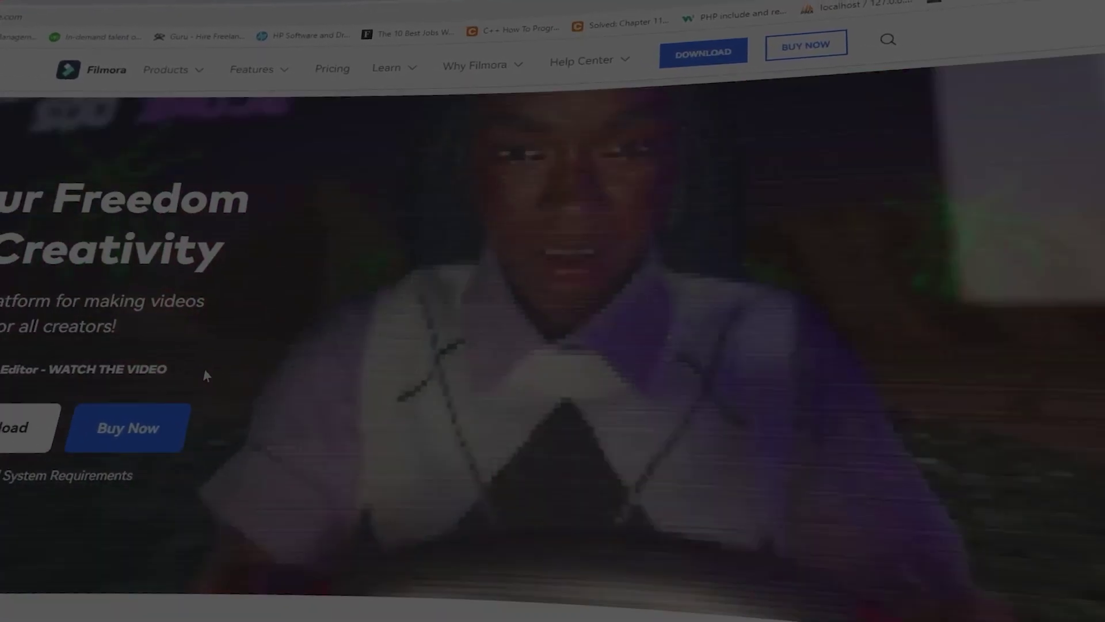
# Step: Scroll the Filmora homepage down to its user and country statistics row
pyautogui.scroll(-3, 199, 376)
pyautogui.scroll(-3, 219, 375)
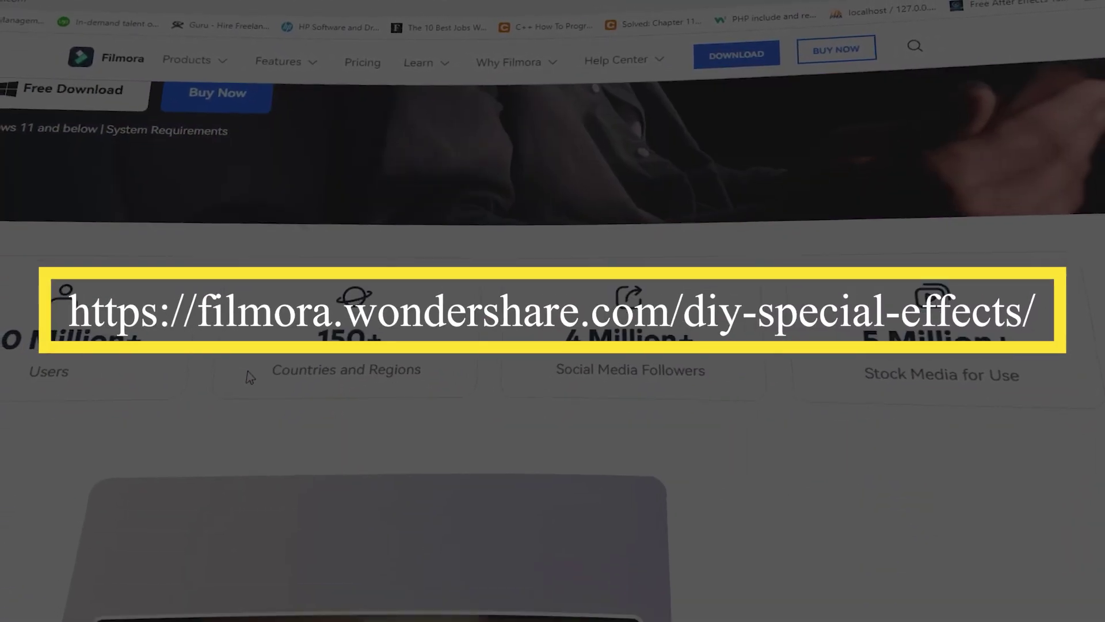